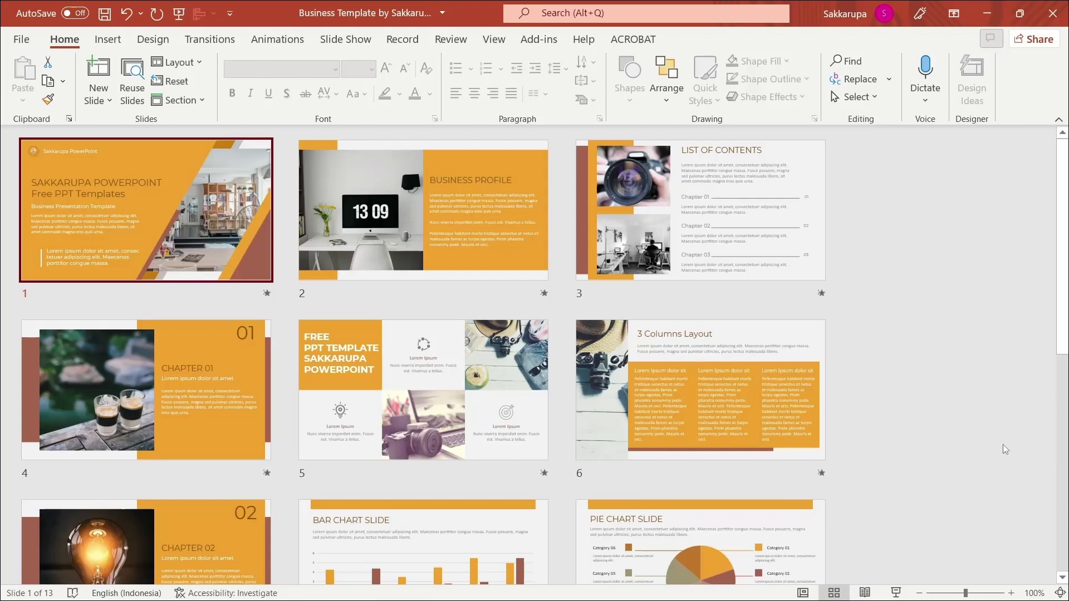
Step: Present the deck from the first slide through the CHAPTER 02 light-bulb slide
{"action": "left_click", "coordinate": [179, 14]}
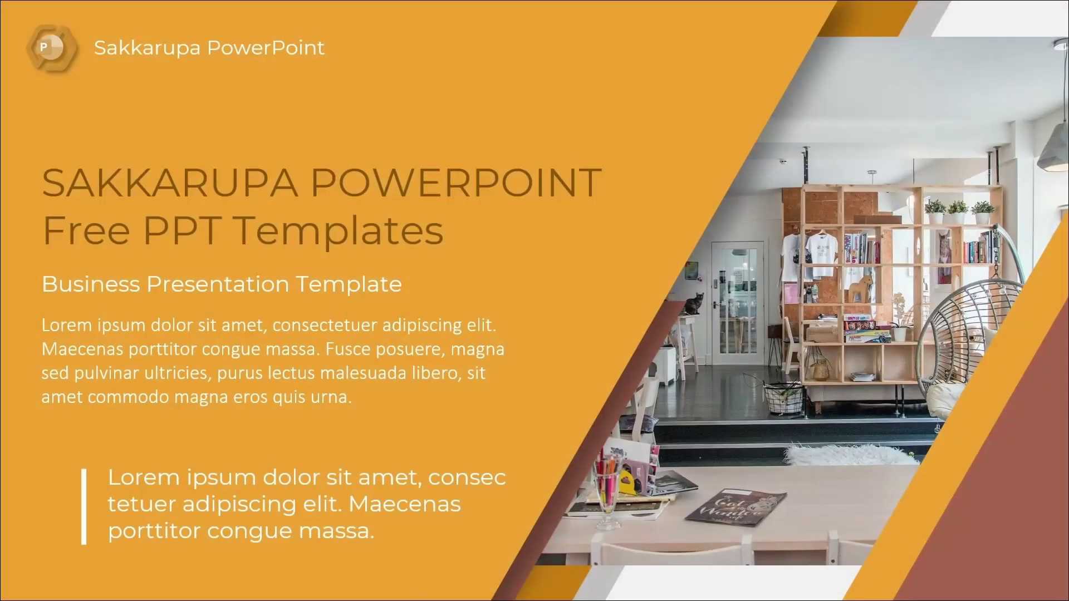
{"action": "key", "text": "Right"}
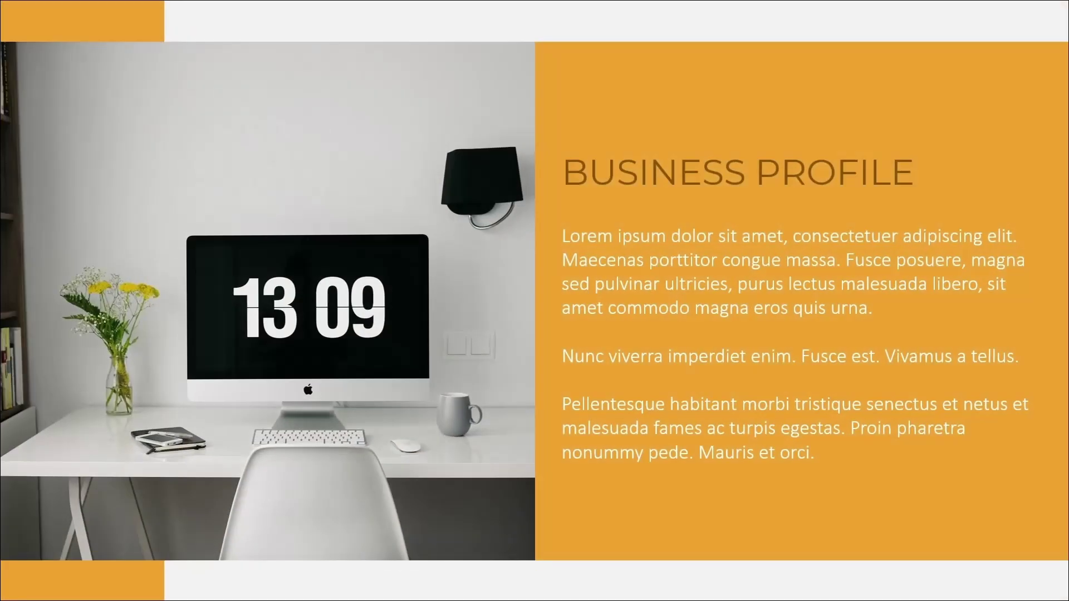
{"action": "key", "text": "Right"}
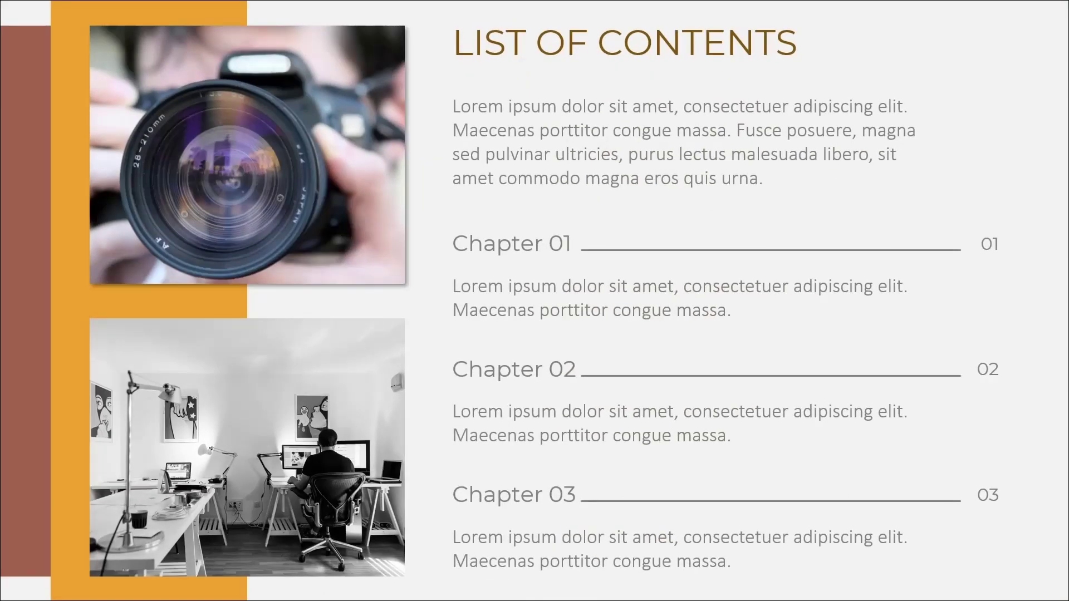
{"action": "key", "text": "Right"}
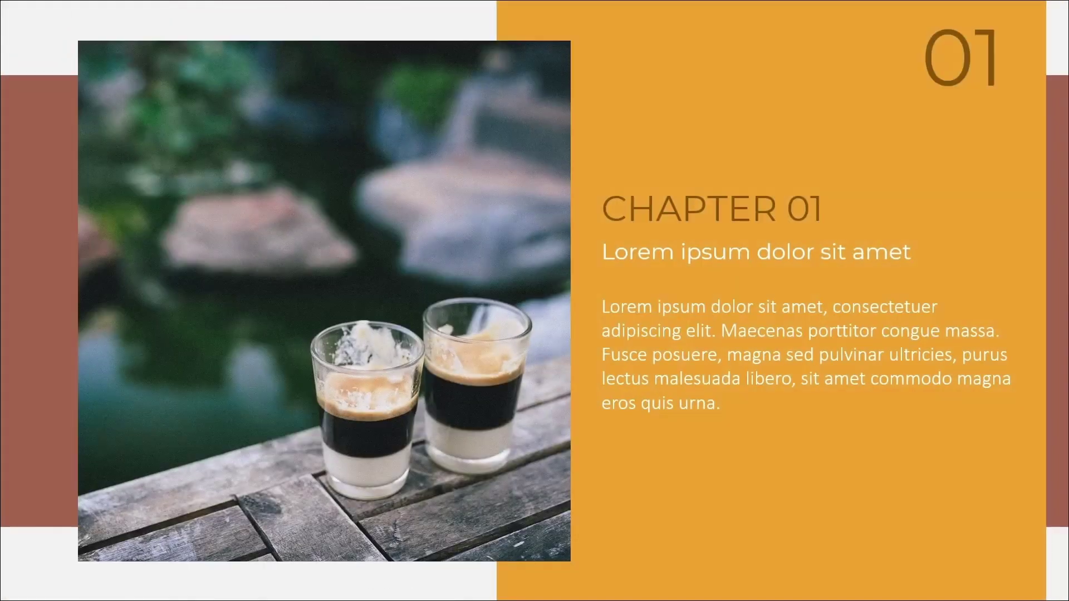
{"action": "key", "text": "Right"}
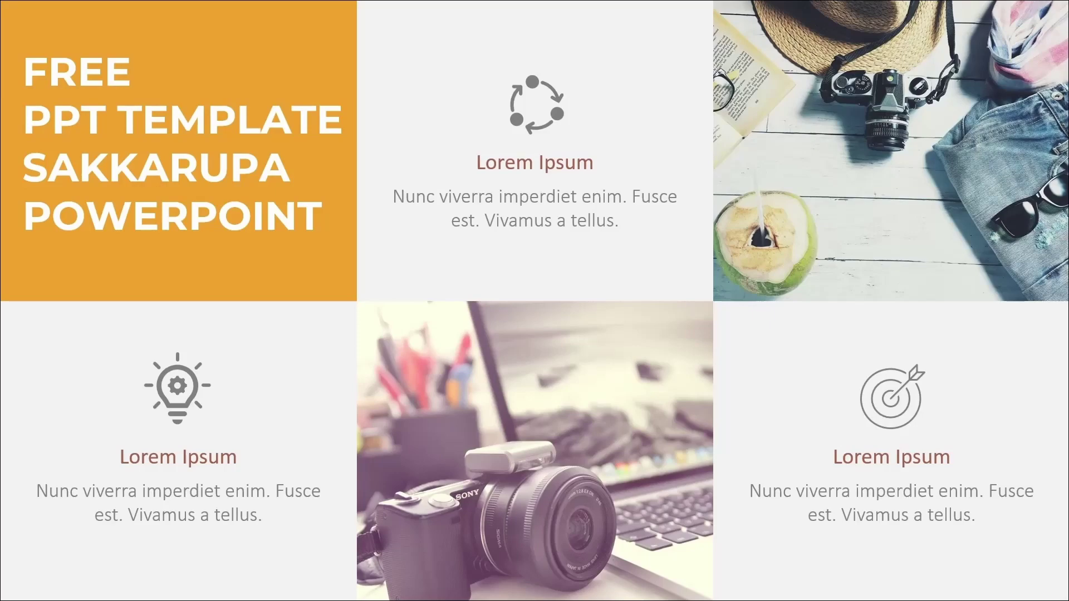
{"action": "key", "text": "Right"}
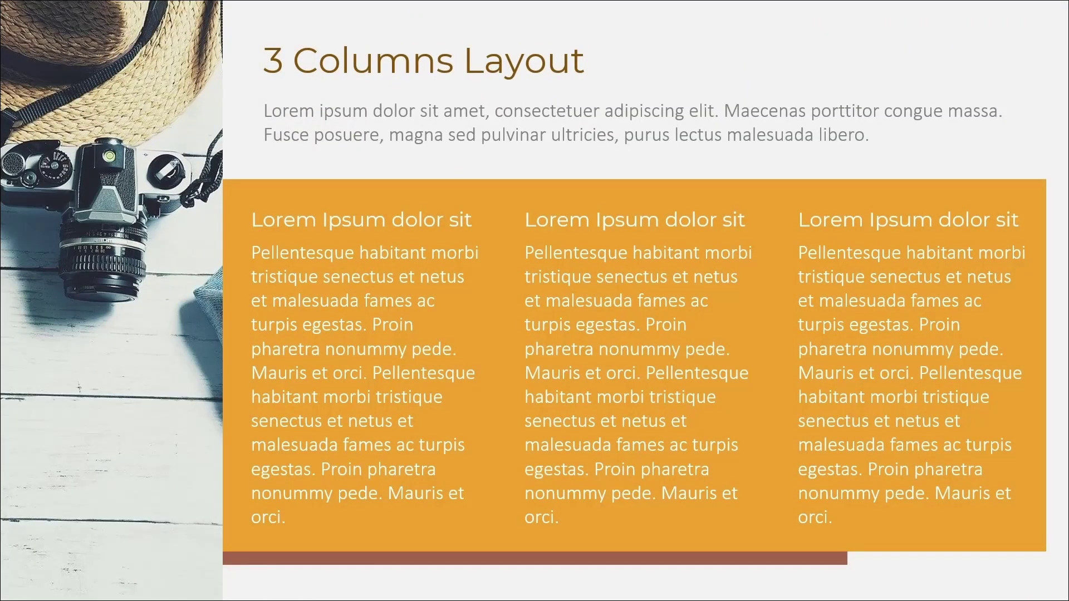
{"action": "key", "text": "Right"}
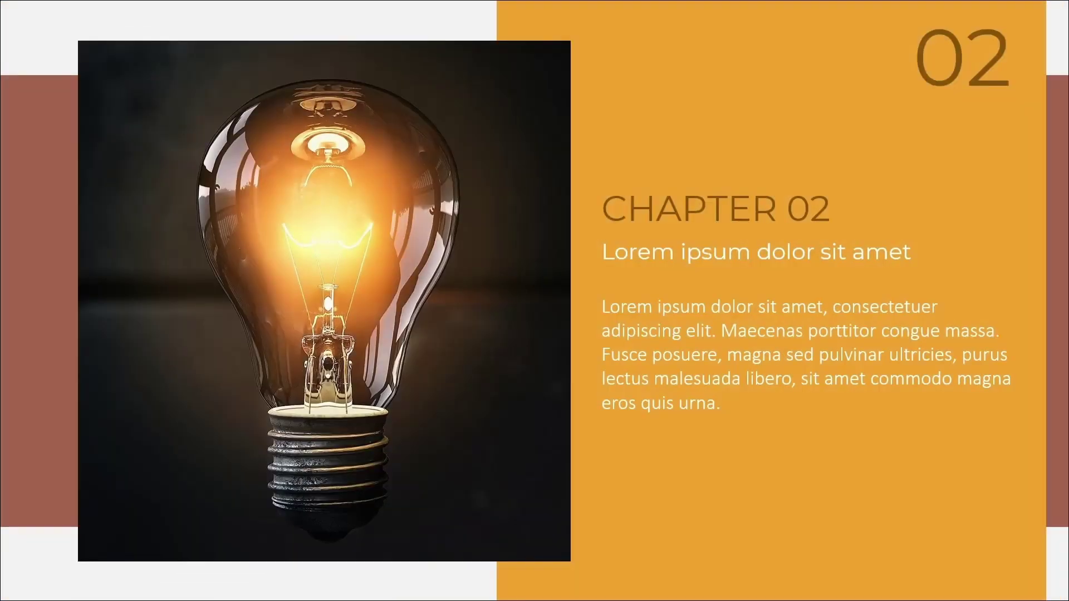
Step: Continue through the bar chart, pie chart, CHAPTER 03 and image layout slides to THANK YOU
{"action": "key", "text": "Right"}
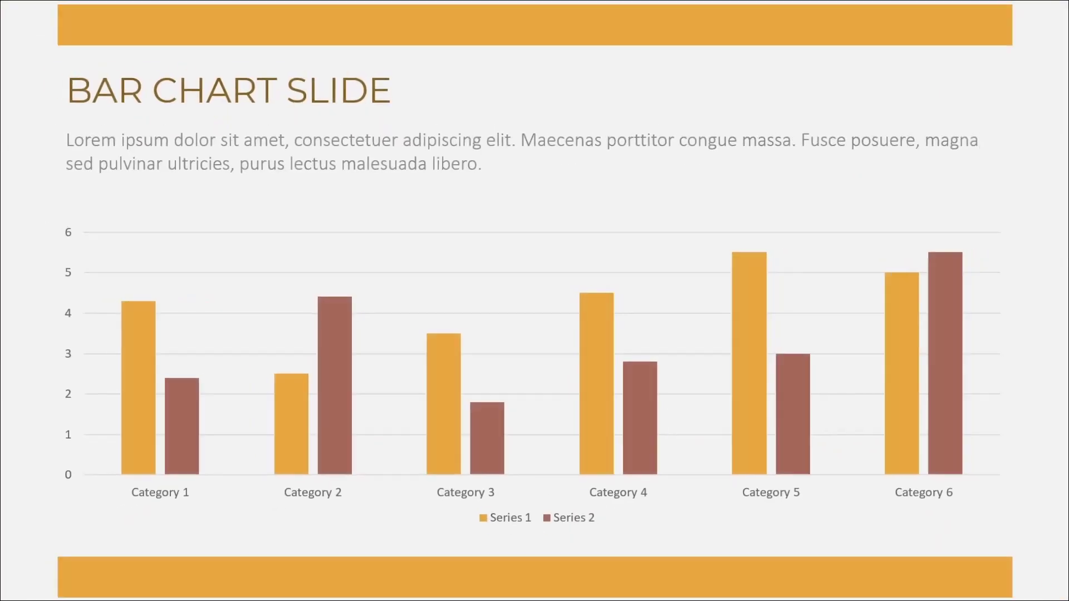
{"action": "key", "text": "Right"}
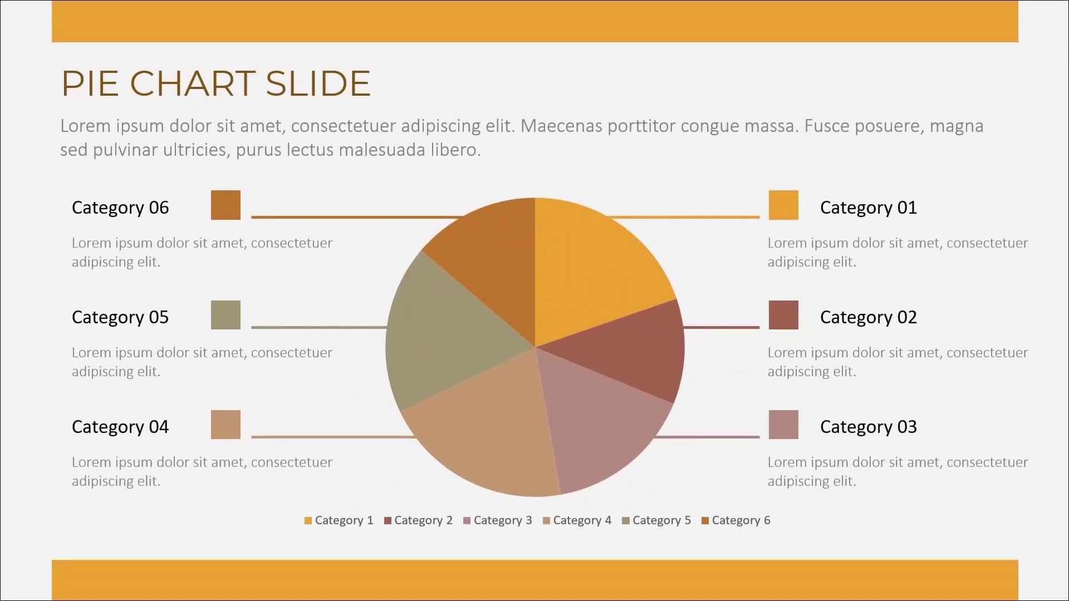
{"action": "key", "text": "Right"}
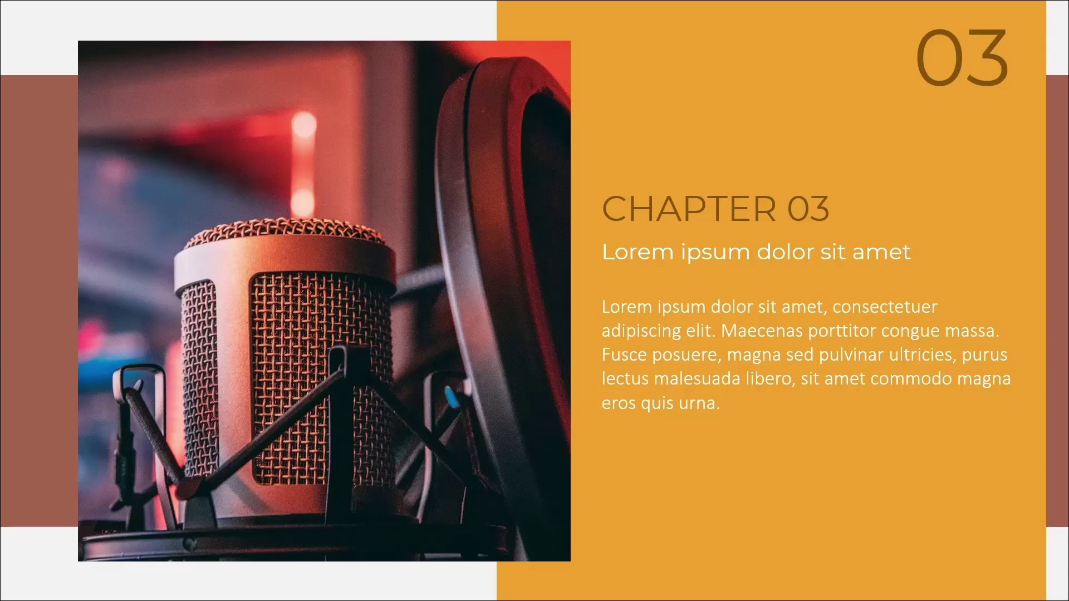
{"action": "key", "text": "Right"}
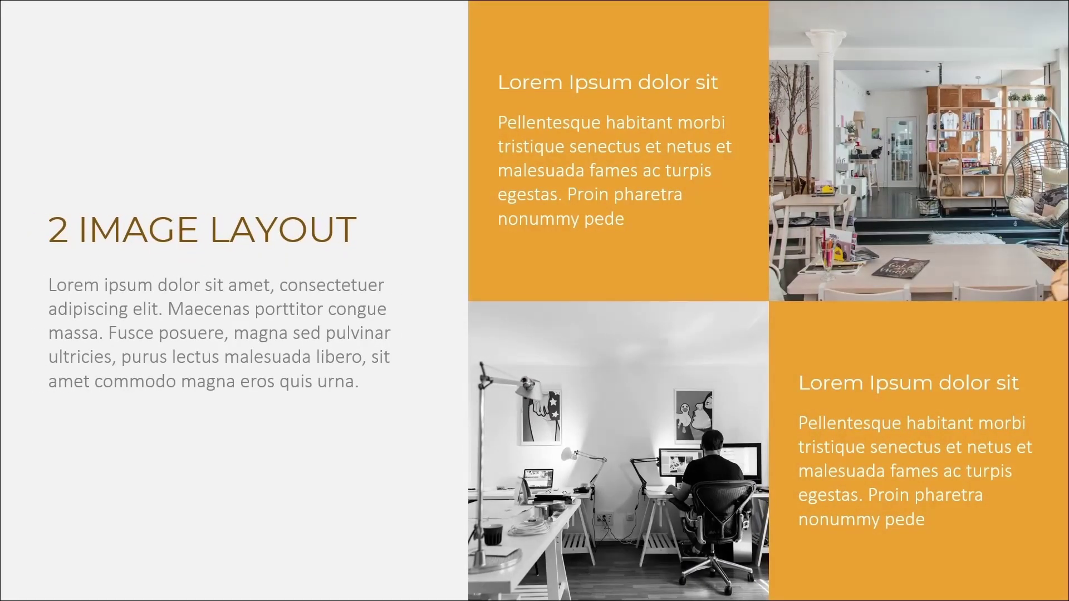
{"action": "key", "text": "Right"}
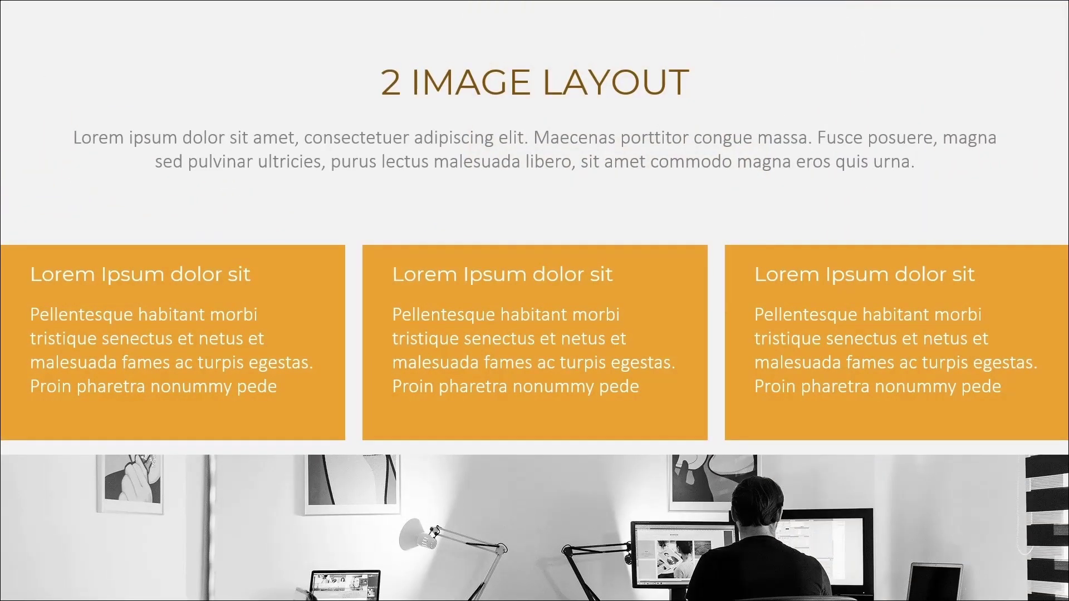
{"action": "key", "text": "Right"}
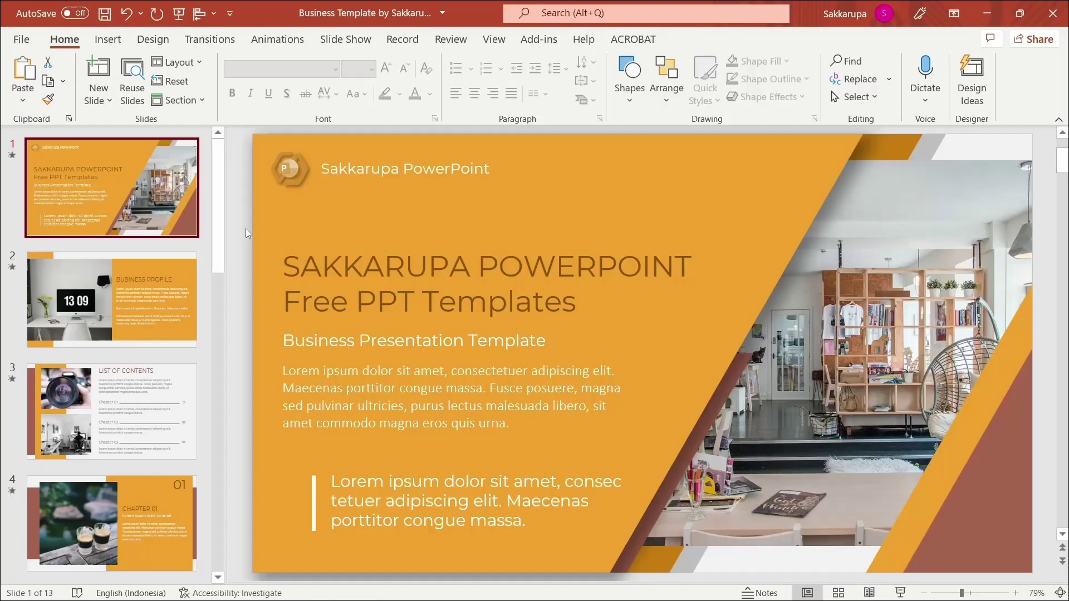
Step: Select the interior room photo beside the orange title on slide 1
{"action": "scroll", "coordinate": [140, 334], "scroll_direction": "down", "scroll_amount": 10}
{"action": "scroll", "coordinate": [278, 534], "scroll_direction": "down", "scroll_amount": 3}
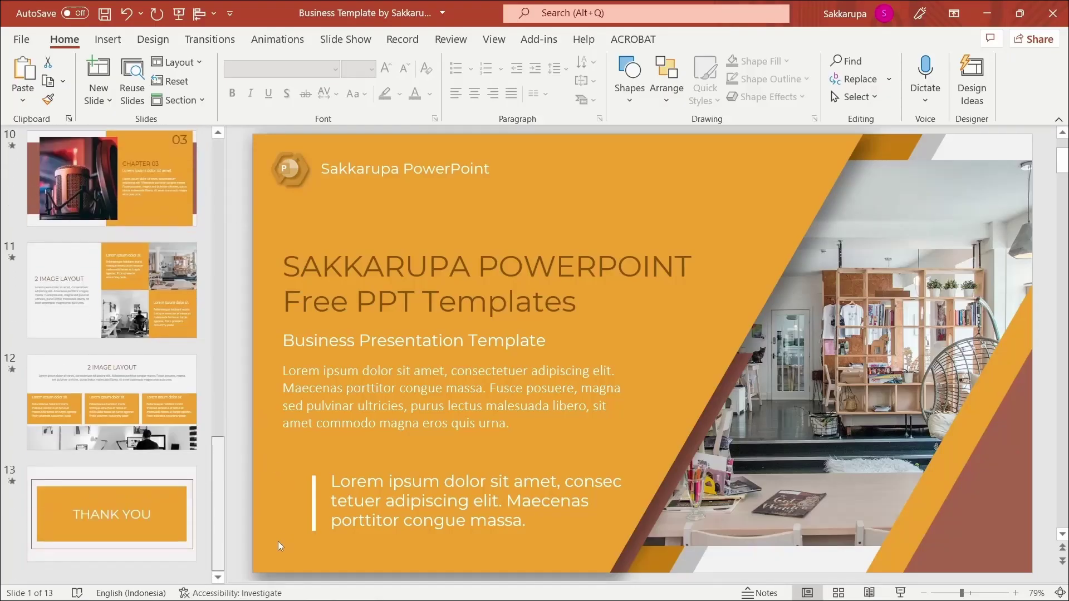
{"action": "scroll", "coordinate": [224, 255], "scroll_direction": "up", "scroll_amount": 10}
{"action": "scroll", "coordinate": [223, 255], "scroll_direction": "up", "scroll_amount": 5}
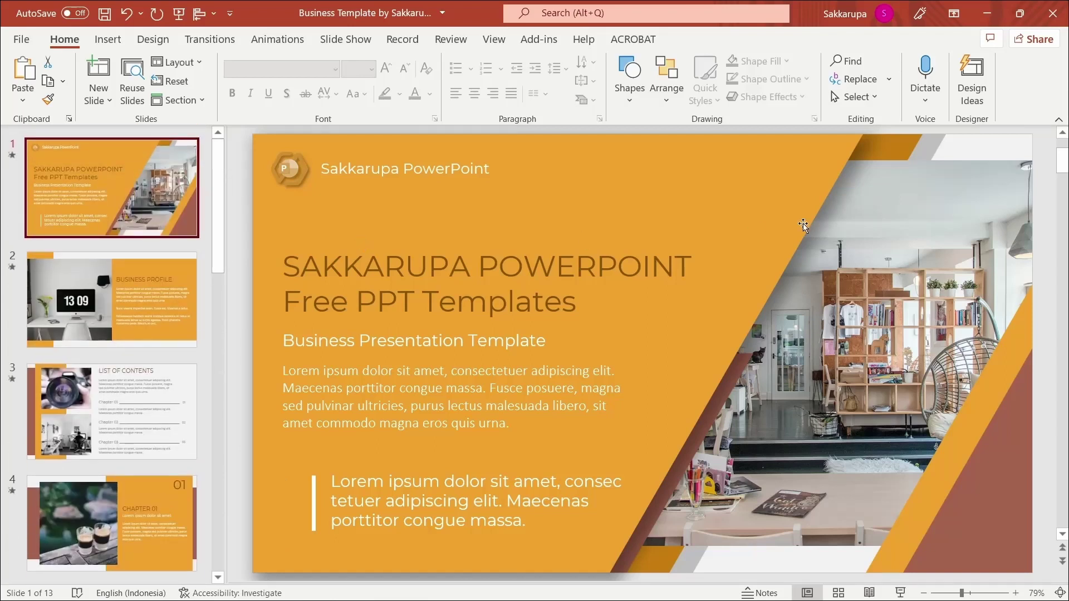
{"action": "left_click", "coordinate": [925, 261]}
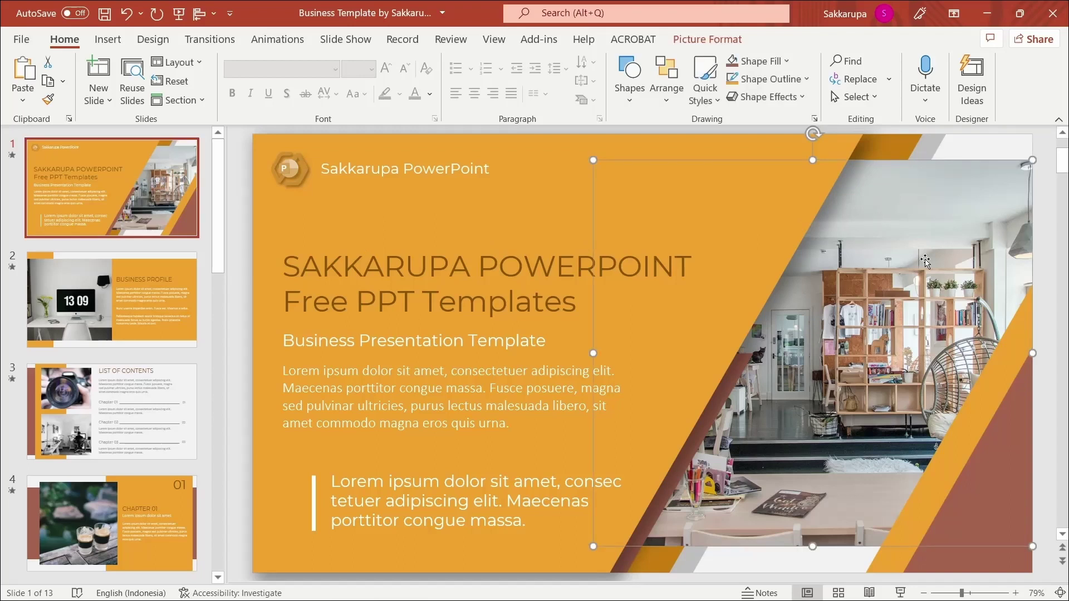
{"action": "right_click", "coordinate": [926, 262]}
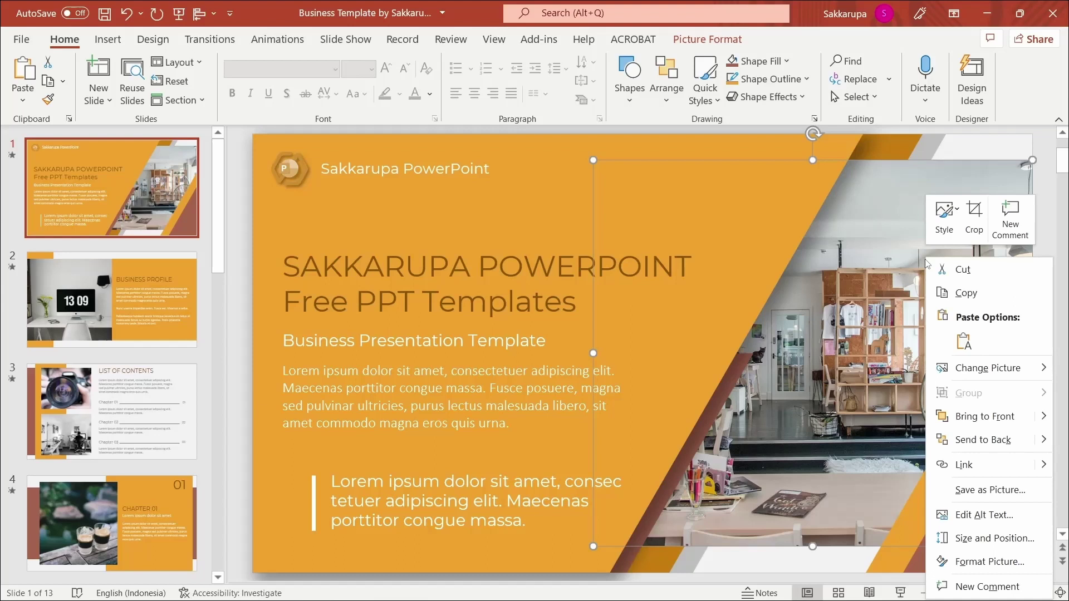
{"action": "mouse_move", "coordinate": [987, 368]}
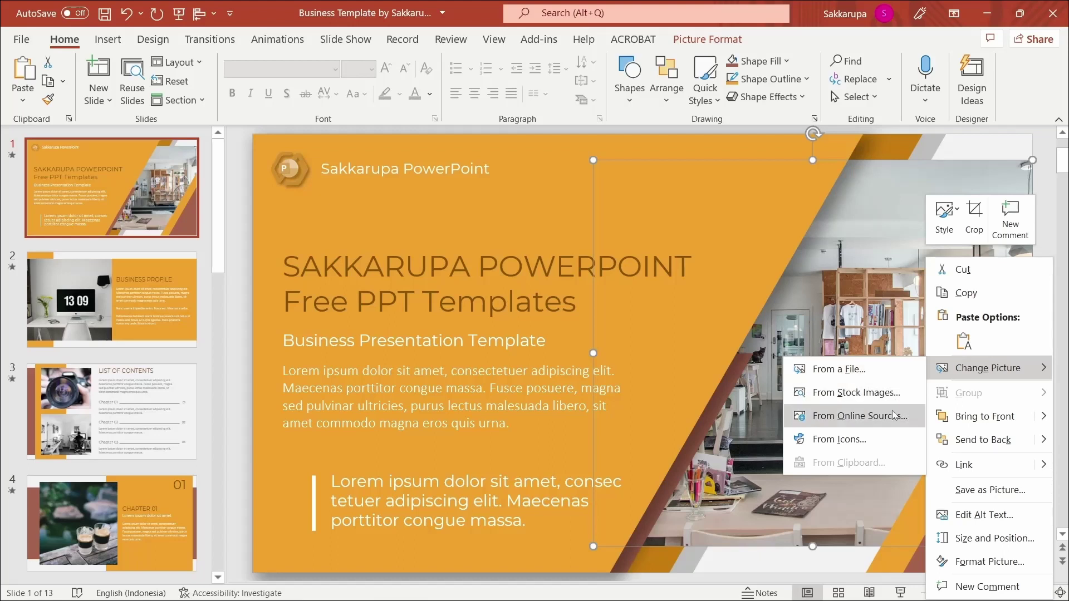
{"action": "left_click", "coordinate": [866, 398]}
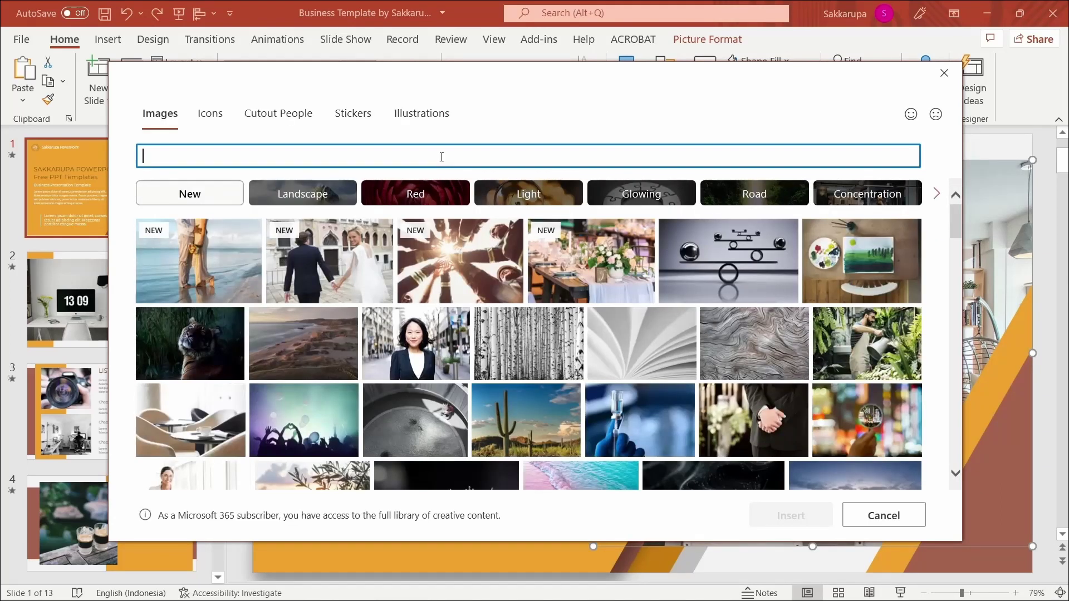
{"action": "type", "text": "business"}
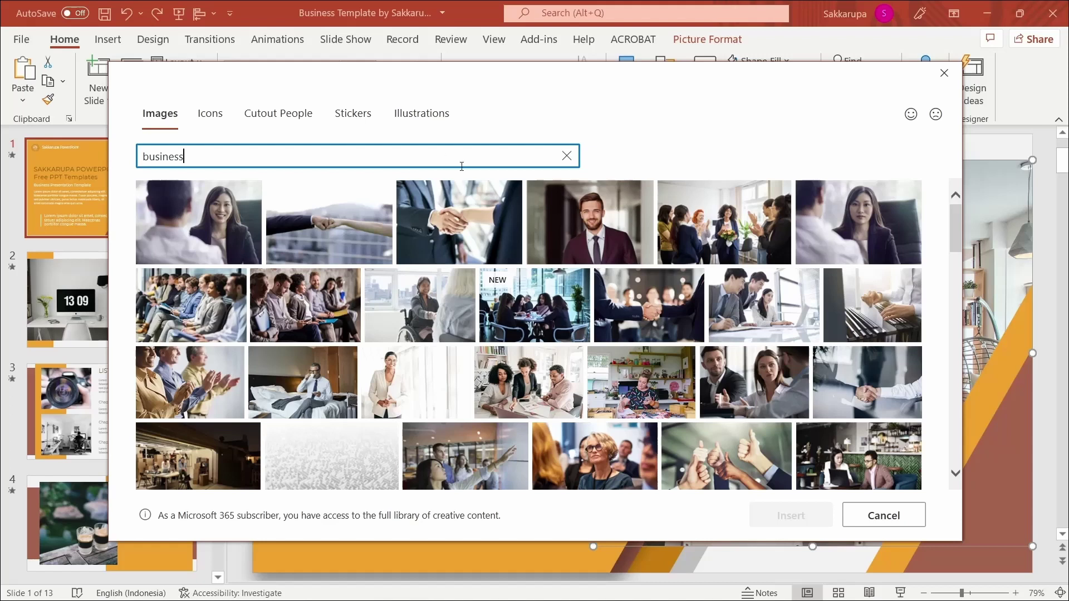
{"action": "scroll", "coordinate": [516, 254], "scroll_direction": "down", "scroll_amount": 1}
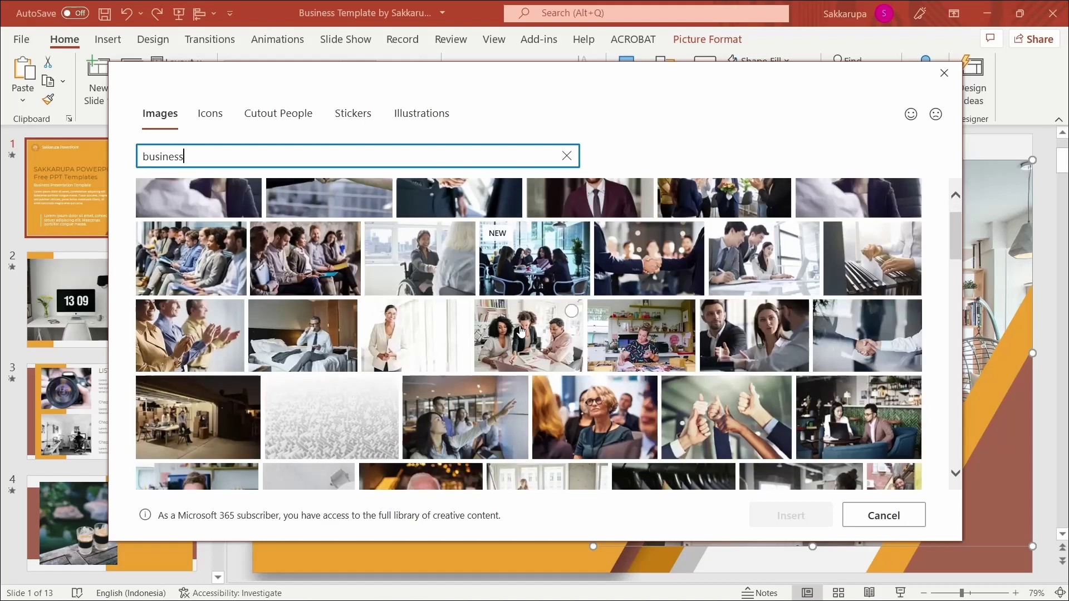
{"action": "left_click", "coordinate": [687, 427]}
{"action": "left_click", "coordinate": [792, 514]}
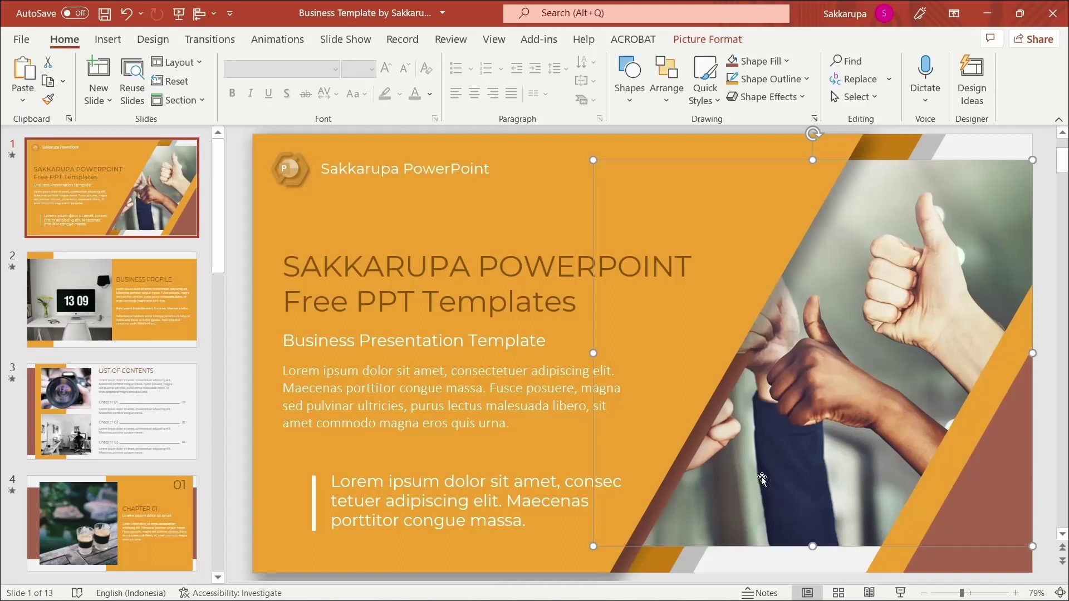
{"action": "key", "text": "ctrl+z"}
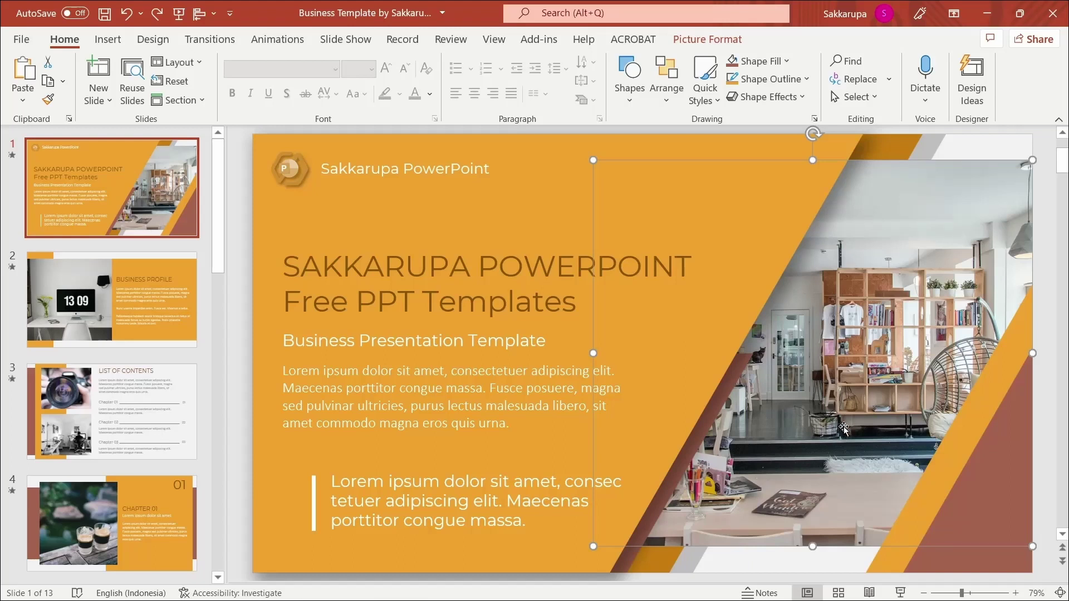
Step: Re-crop the title slide photo so it frames the hanging chair and pendant lamp
{"action": "left_click", "coordinate": [723, 48]}
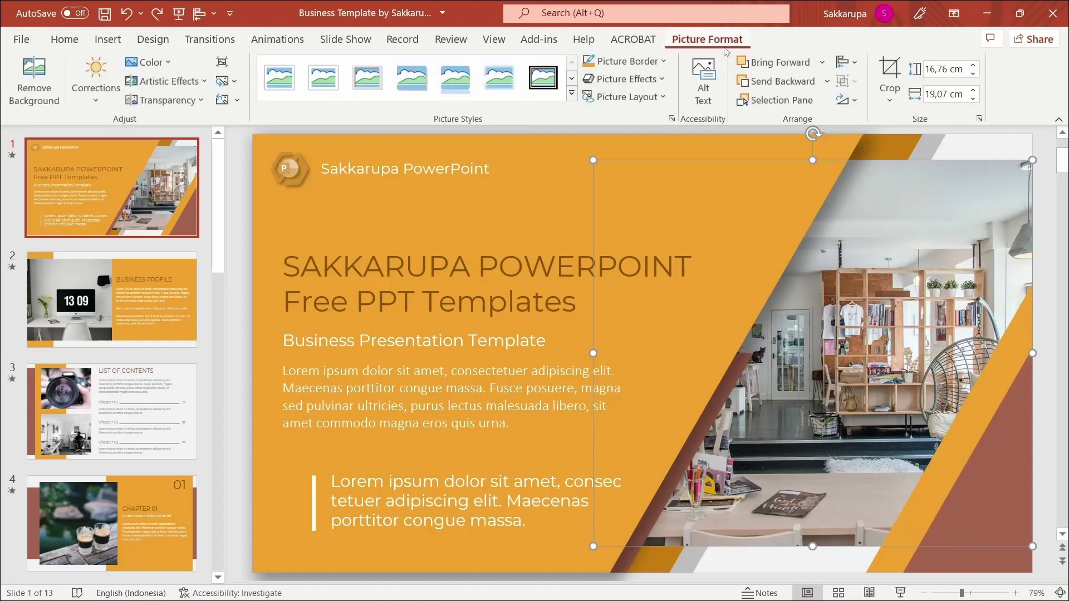
{"action": "left_click", "coordinate": [891, 73]}
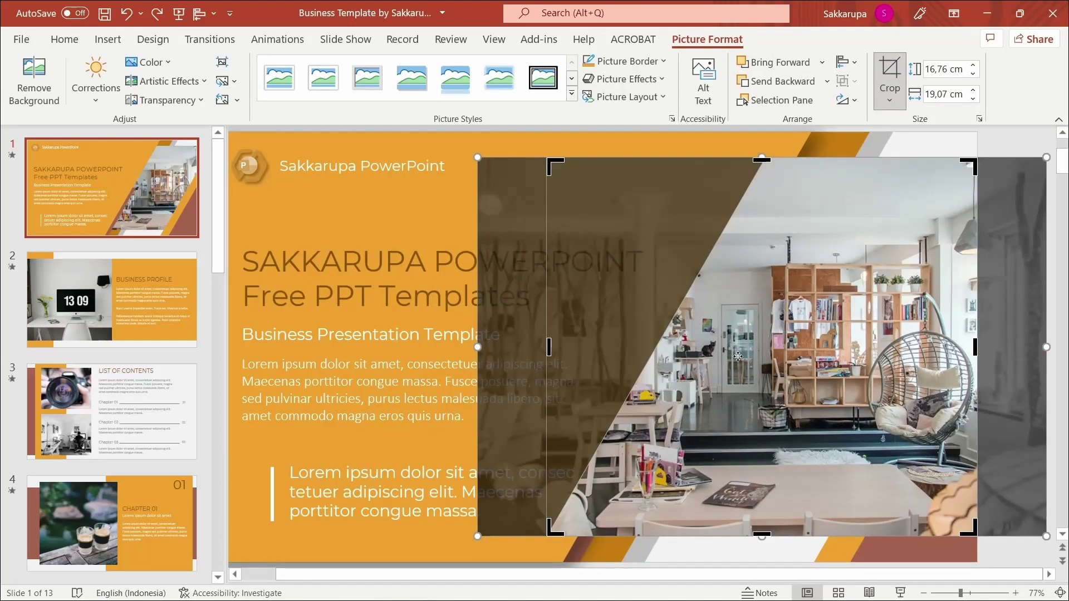
{"action": "mouse_move", "coordinate": [738, 356]}
{"action": "left_mouse_down"}
{"action": "mouse_move", "coordinate": [880, 378]}
{"action": "mouse_move", "coordinate": [716, 367]}
{"action": "left_mouse_up"}
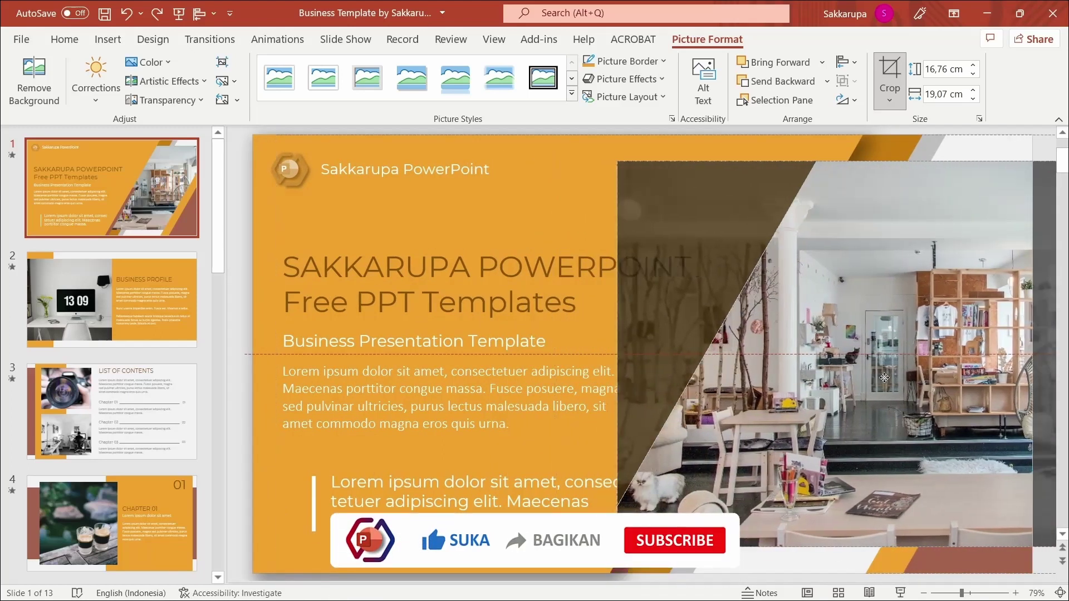
{"action": "left_click", "coordinate": [362, 266]}
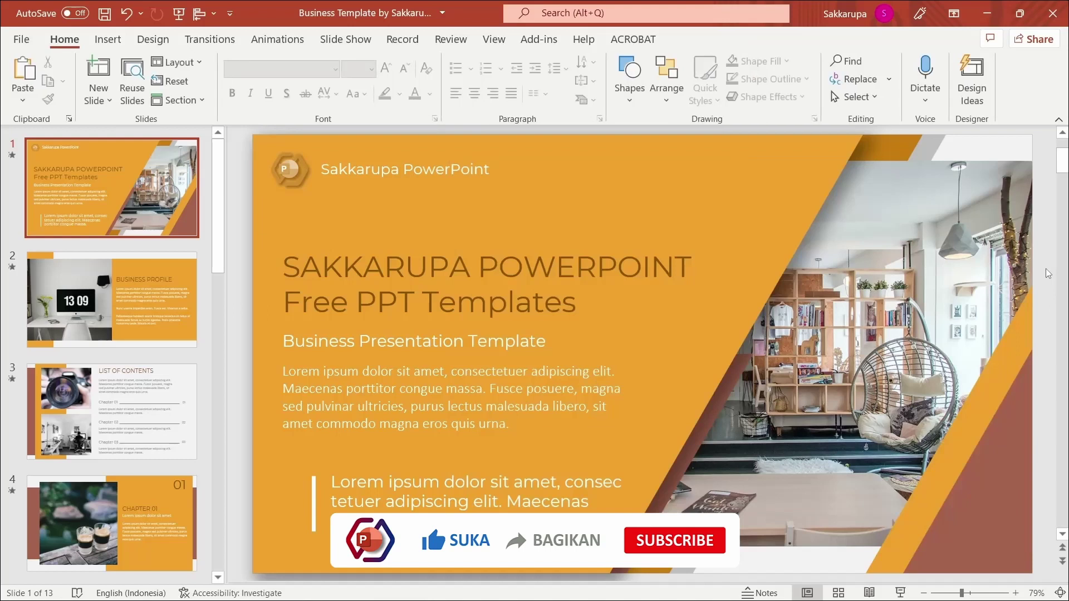
{"action": "key", "text": "Right"}
{"action": "key", "text": "Right"}
{"action": "key", "text": "Right"}
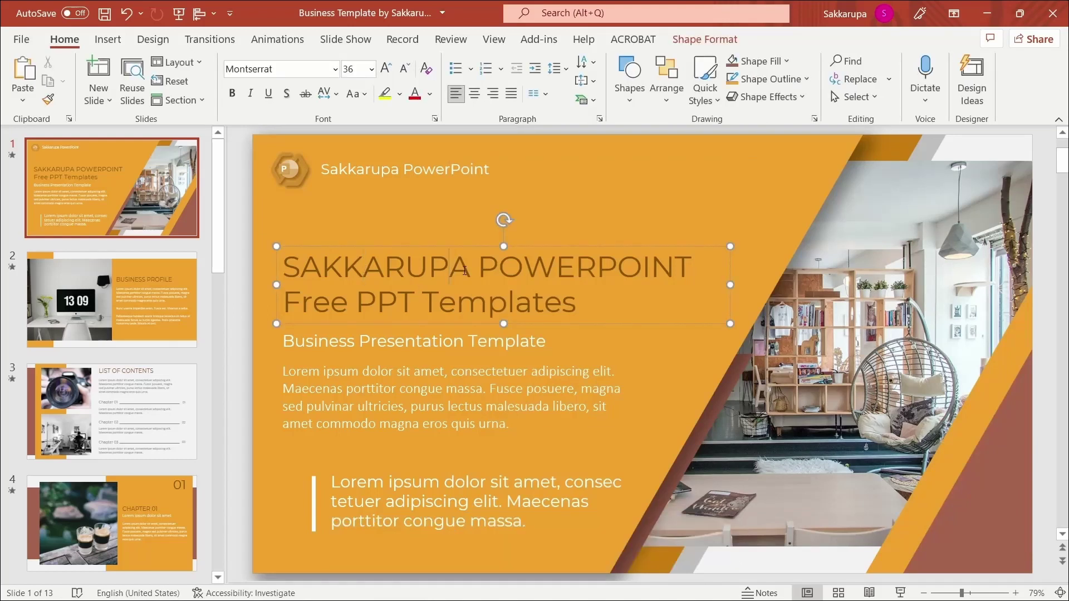
{"action": "key", "text": "Right"}
{"action": "left_click", "coordinate": [443, 384]}
{"action": "left_click", "coordinate": [414, 390]}
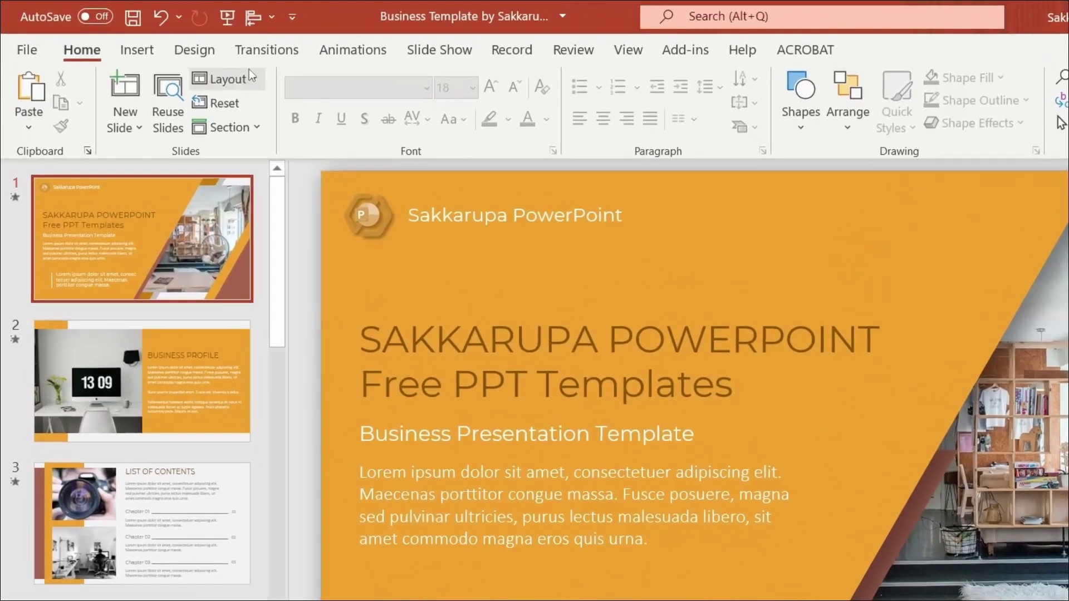
{"action": "left_click", "coordinate": [195, 60]}
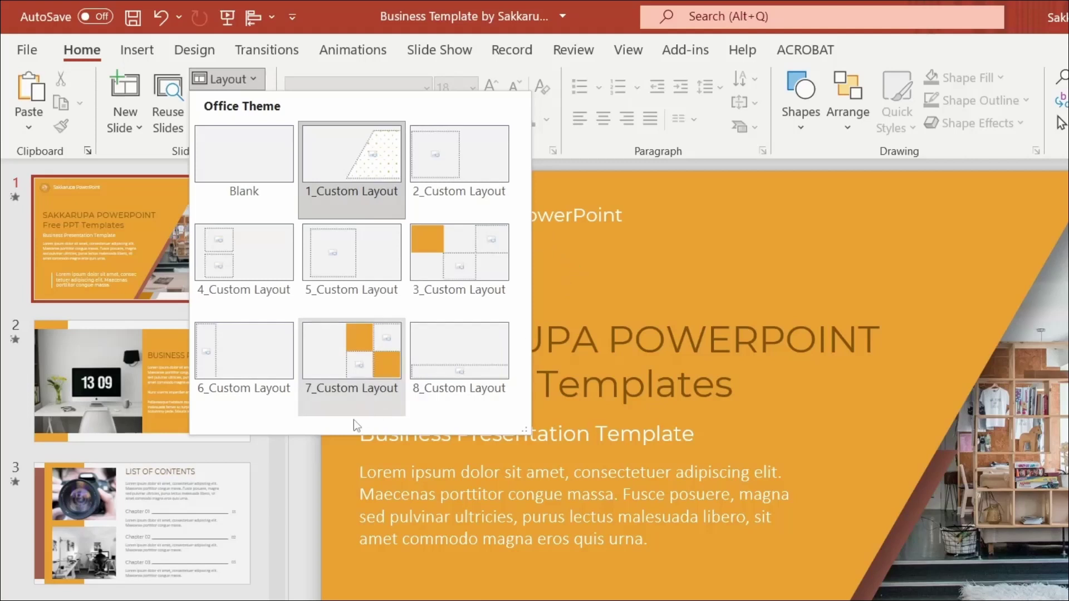
{"action": "left_click", "coordinate": [307, 459]}
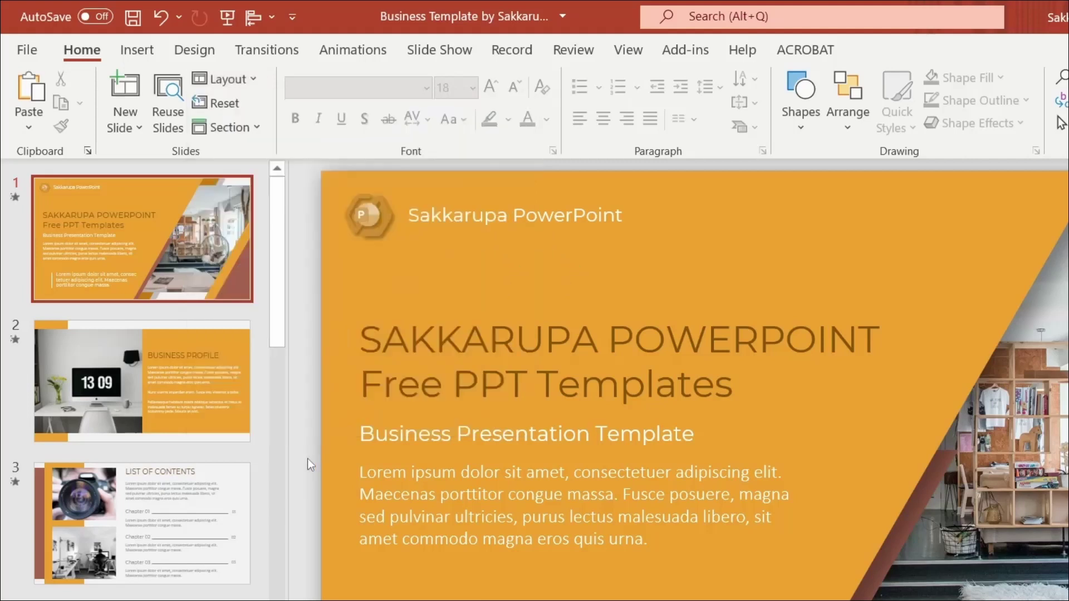
{"action": "left_click", "coordinate": [138, 122]}
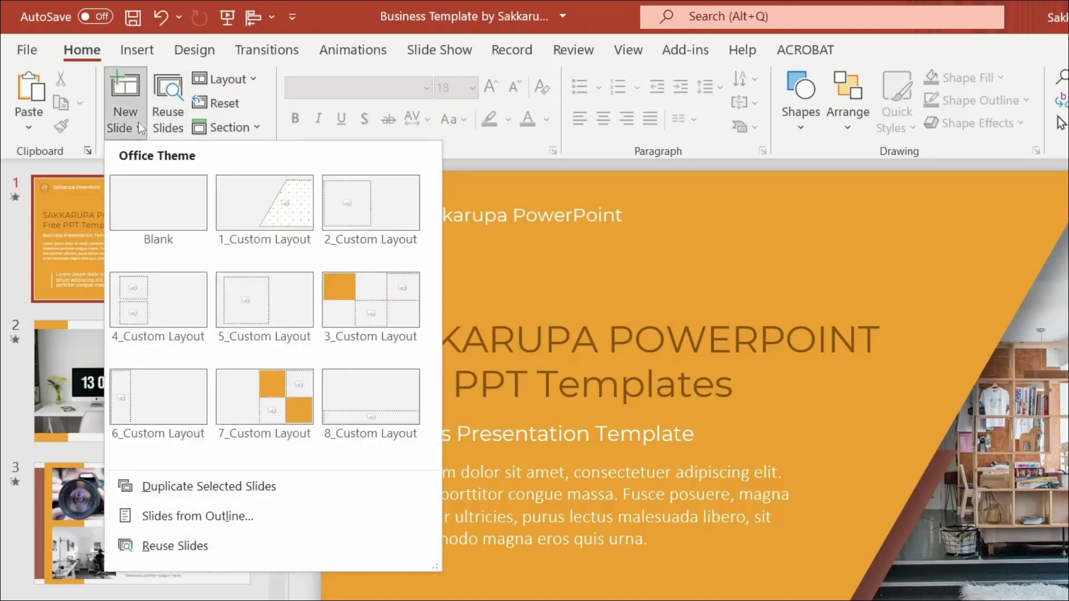
{"action": "left_click", "coordinate": [333, 278]}
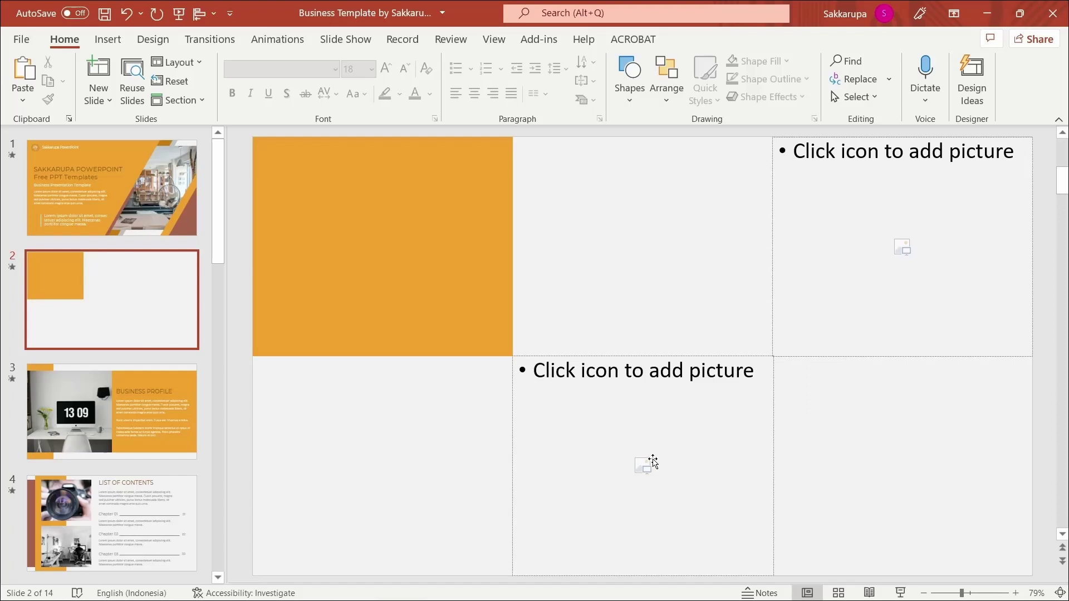
{"action": "left_click", "coordinate": [113, 284]}
{"action": "key", "text": "Delete"}
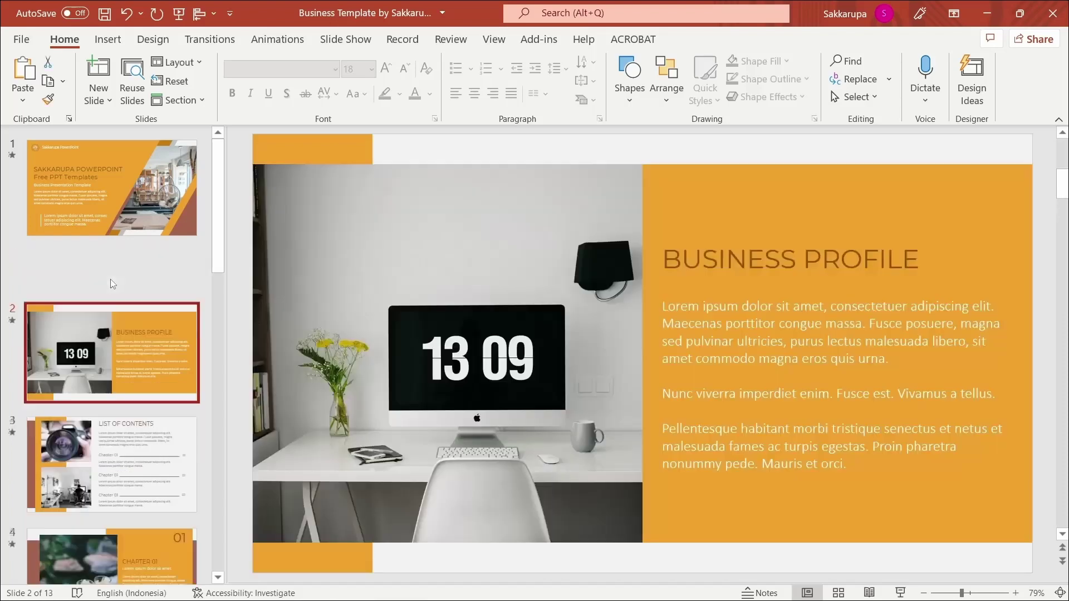
{"action": "left_click", "coordinate": [161, 198]}
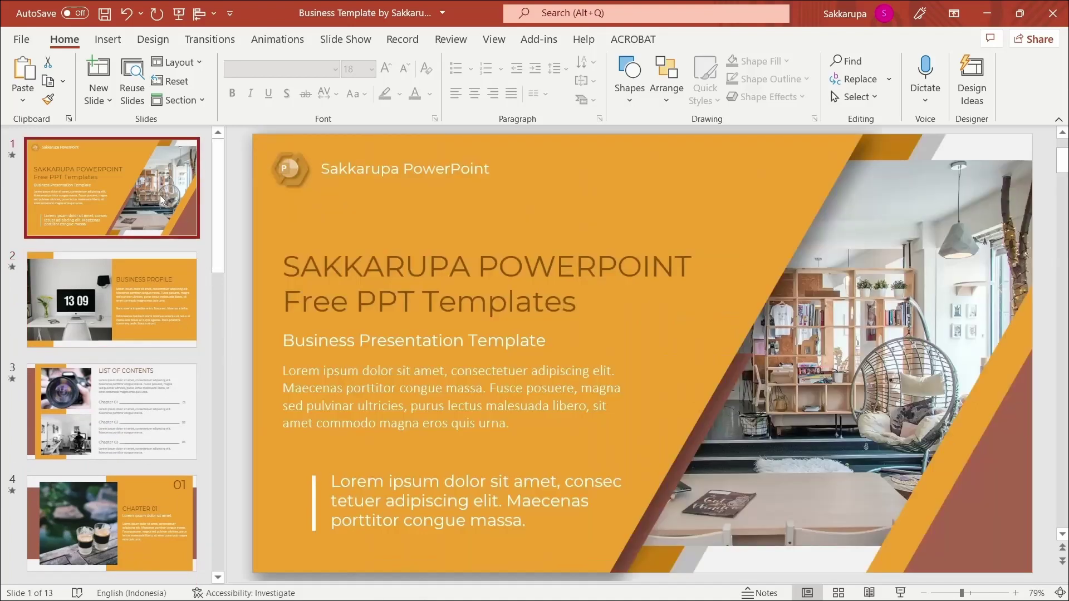
Step: Look over the slide transition effects, then bring up the Design themes and variants
{"action": "left_click", "coordinate": [225, 48]}
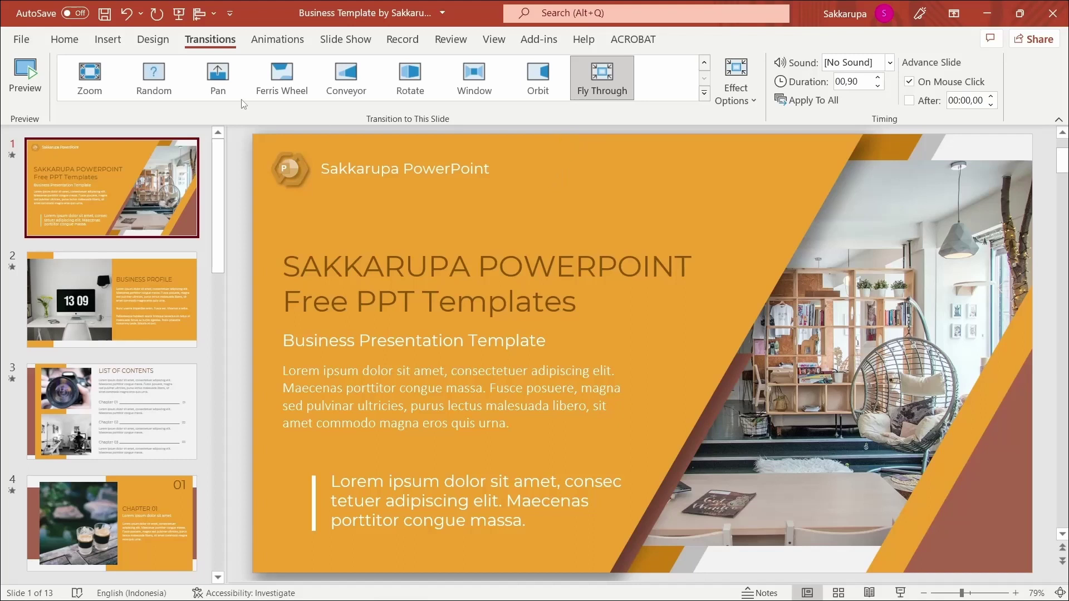
{"action": "left_click", "coordinate": [152, 39]}
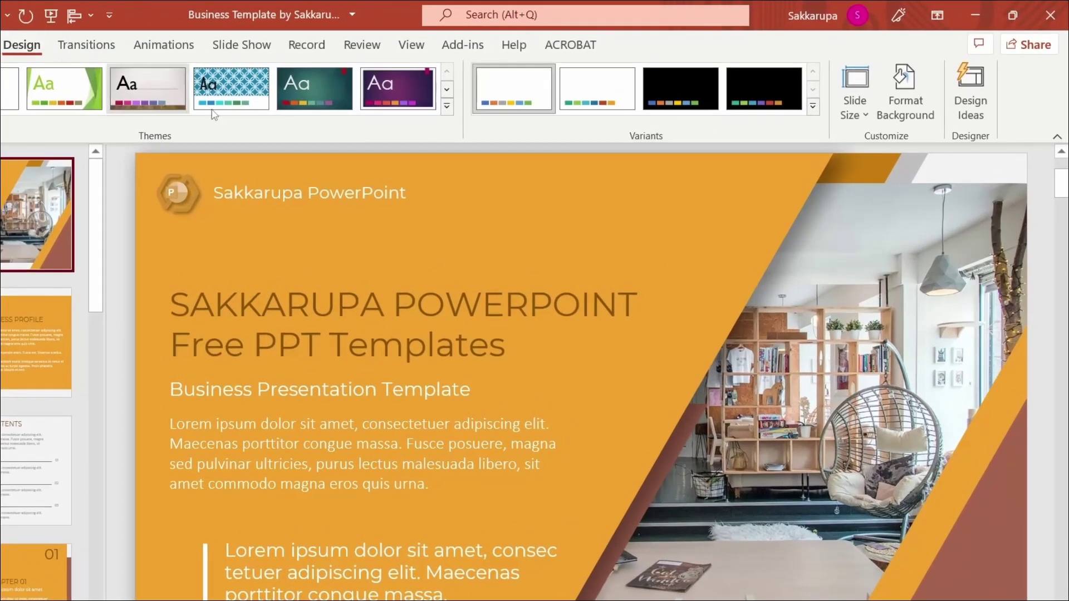
Step: Switch the deck's theme colors to the Red Orange palette under Variants > Colors
{"action": "left_click", "coordinate": [814, 115]}
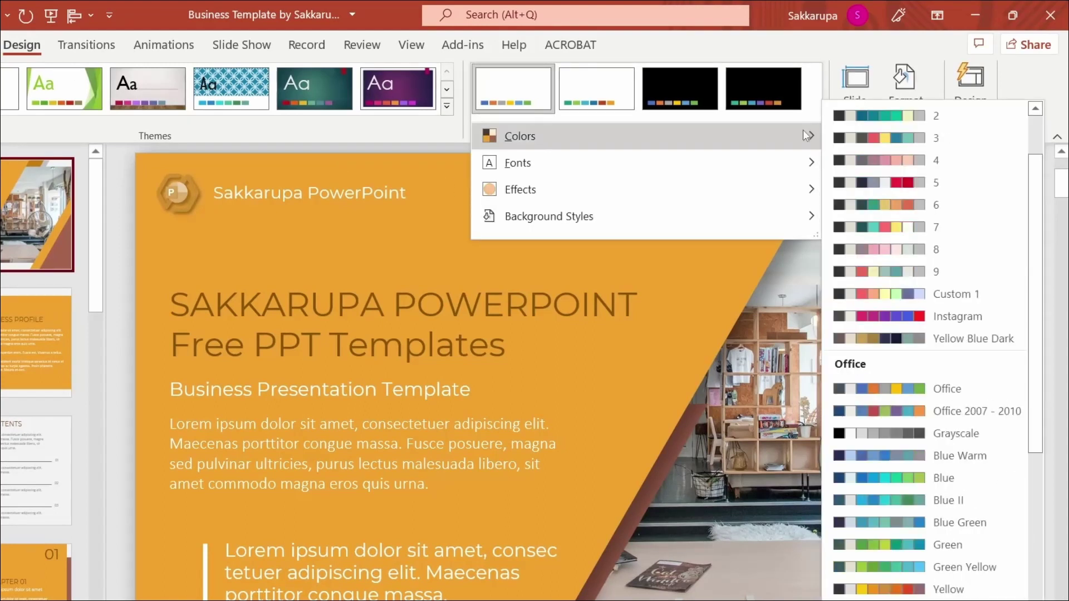
{"action": "mouse_move", "coordinate": [520, 136]}
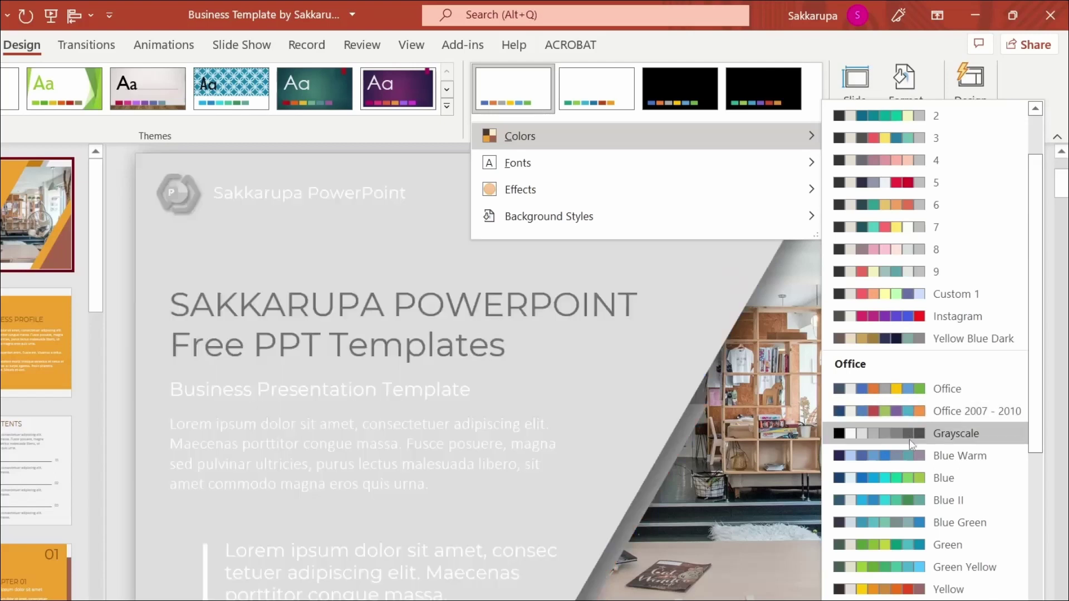
{"action": "scroll", "coordinate": [910, 439], "scroll_direction": "down", "scroll_amount": 1}
{"action": "scroll", "coordinate": [906, 466], "scroll_direction": "down", "scroll_amount": 2}
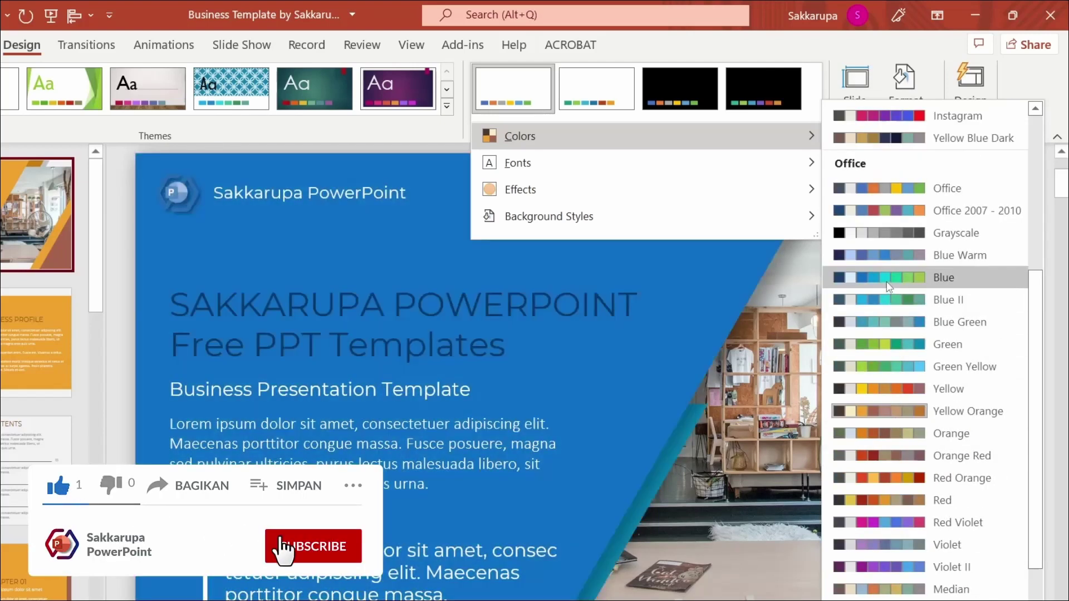
{"action": "scroll", "coordinate": [890, 287], "scroll_direction": "down", "scroll_amount": 1}
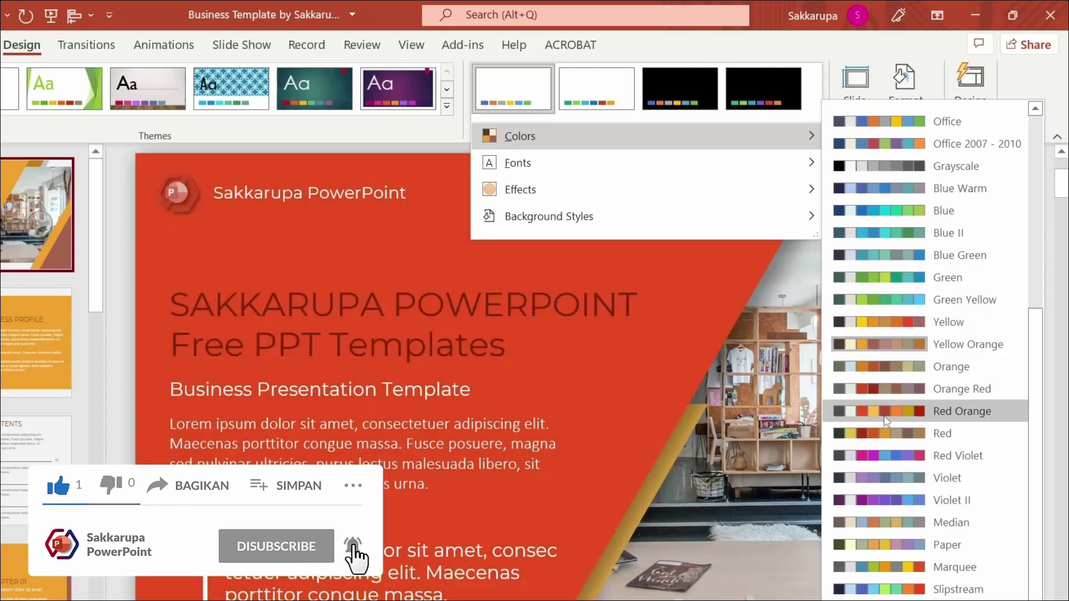
{"action": "left_click", "coordinate": [889, 411]}
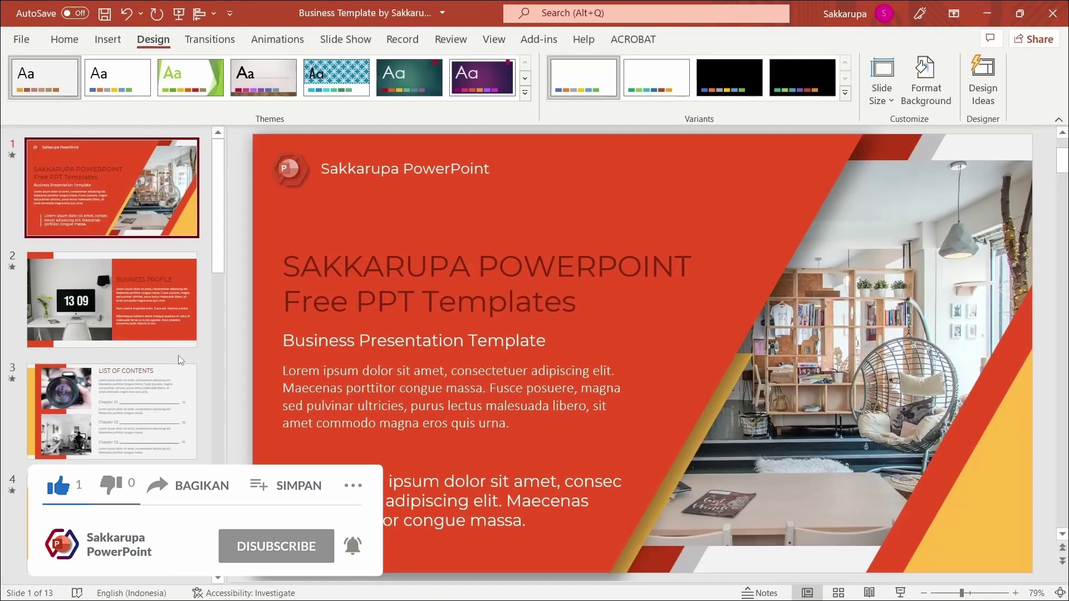
{"action": "scroll", "coordinate": [180, 358], "scroll_direction": "down", "scroll_amount": 3}
{"action": "scroll", "coordinate": [179, 359], "scroll_direction": "down", "scroll_amount": 2}
{"action": "scroll", "coordinate": [180, 360], "scroll_direction": "down", "scroll_amount": 2}
{"action": "left_click", "coordinate": [165, 390]}
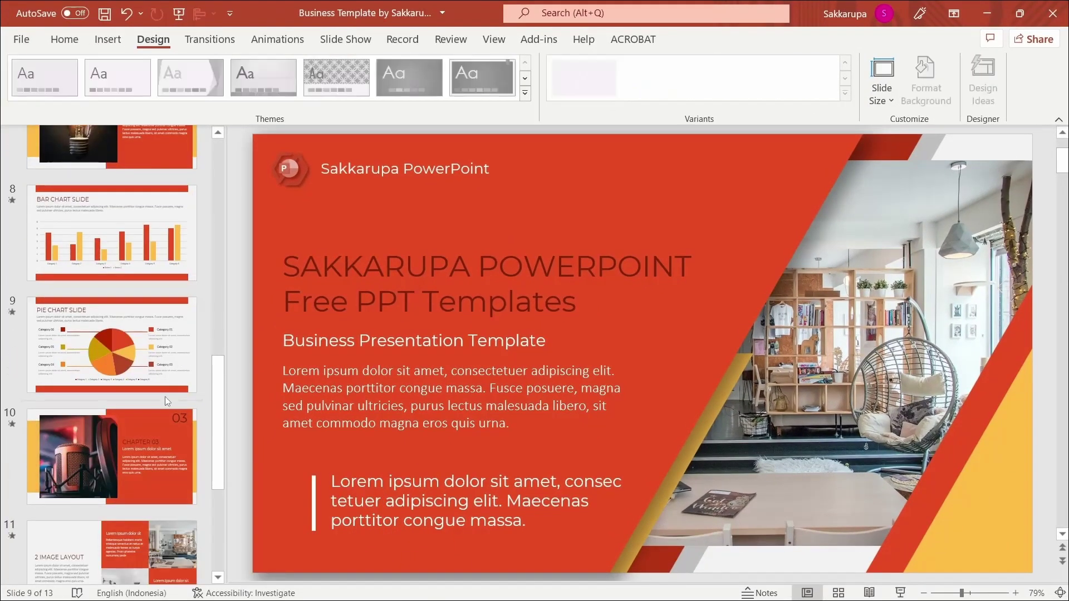
{"action": "left_click", "coordinate": [151, 435]}
{"action": "scroll", "coordinate": [150, 435], "scroll_direction": "down", "scroll_amount": 3}
{"action": "left_click", "coordinate": [150, 436]}
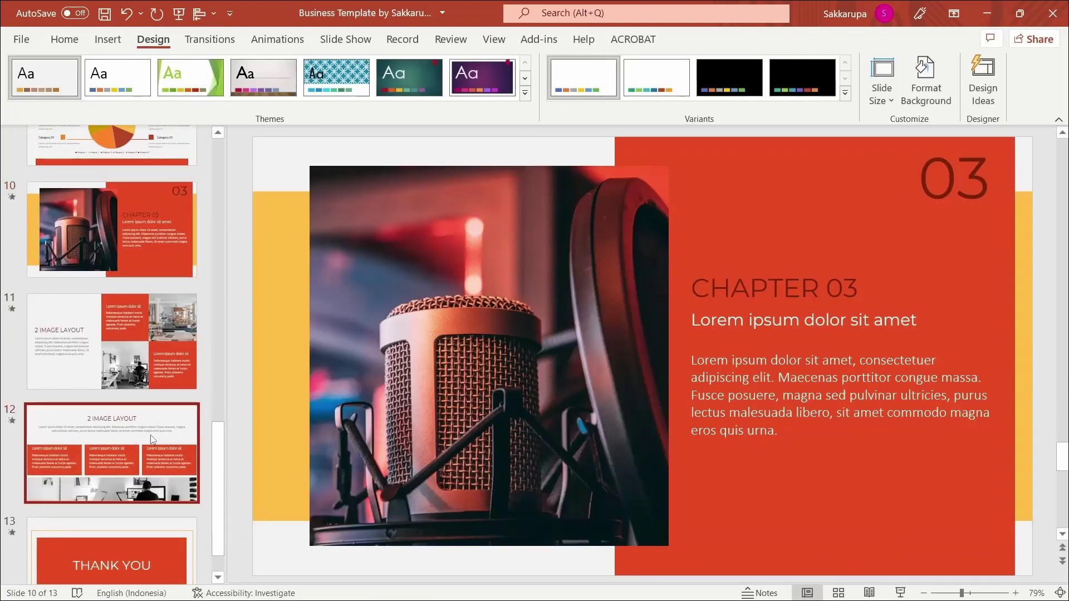
{"action": "scroll", "coordinate": [150, 436], "scroll_direction": "up", "scroll_amount": 5}
{"action": "scroll", "coordinate": [150, 435], "scroll_direction": "up", "scroll_amount": 5}
{"action": "scroll", "coordinate": [150, 435], "scroll_direction": "up", "scroll_amount": 1}
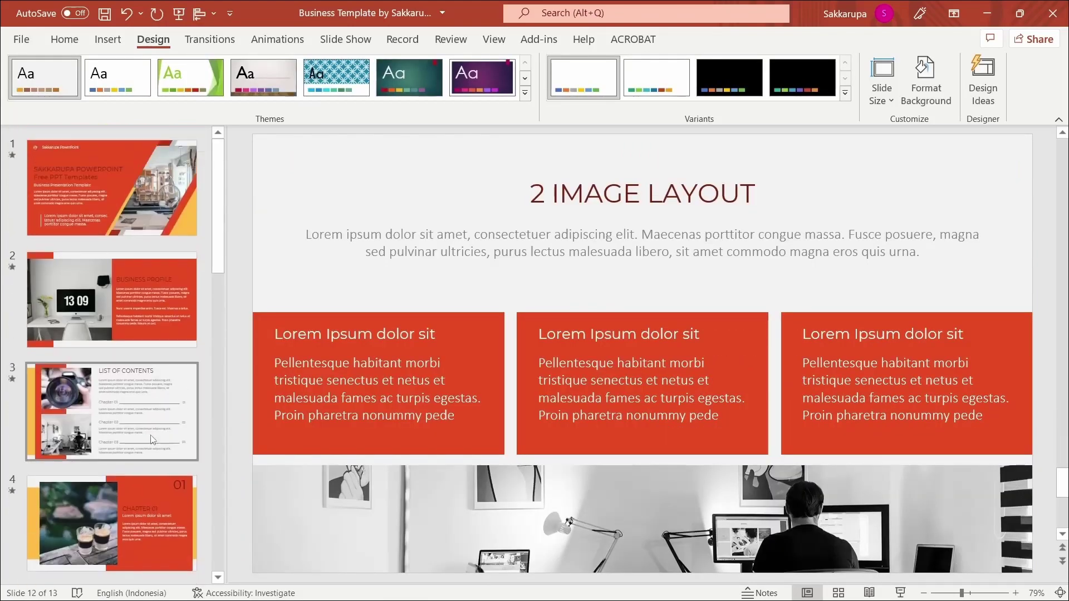
{"action": "left_click", "coordinate": [166, 303]}
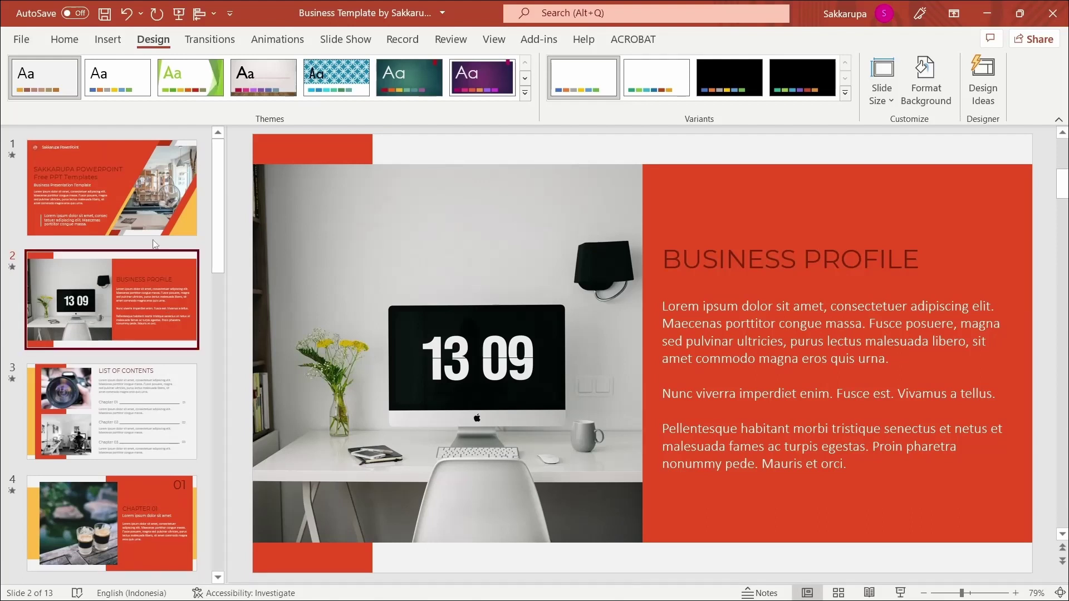
{"action": "left_click", "coordinate": [140, 218]}
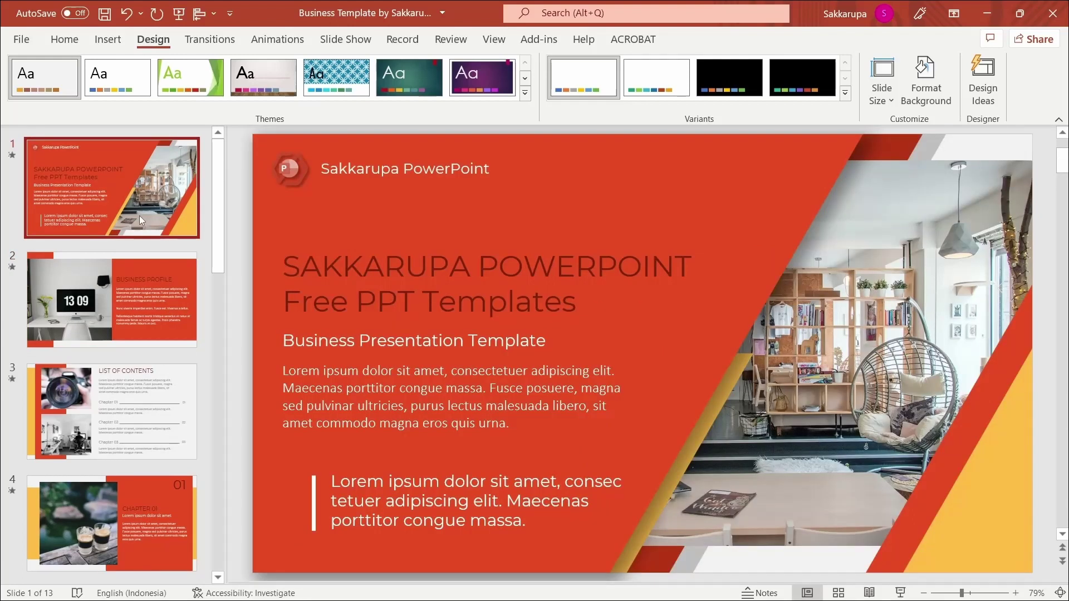